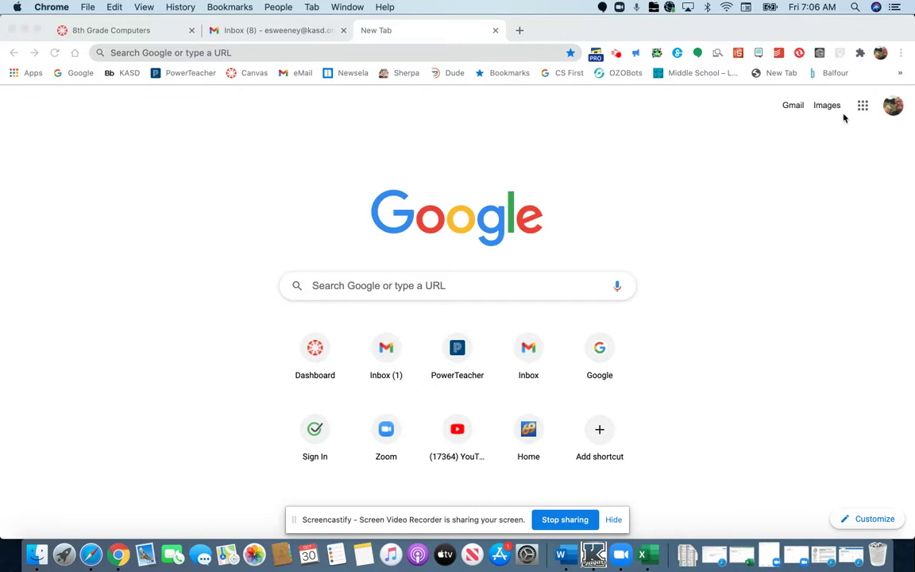
- Open Google Sheets from the Google apps and create a blank spreadsheet
{"action": "left_click", "coordinate": [861, 106]}
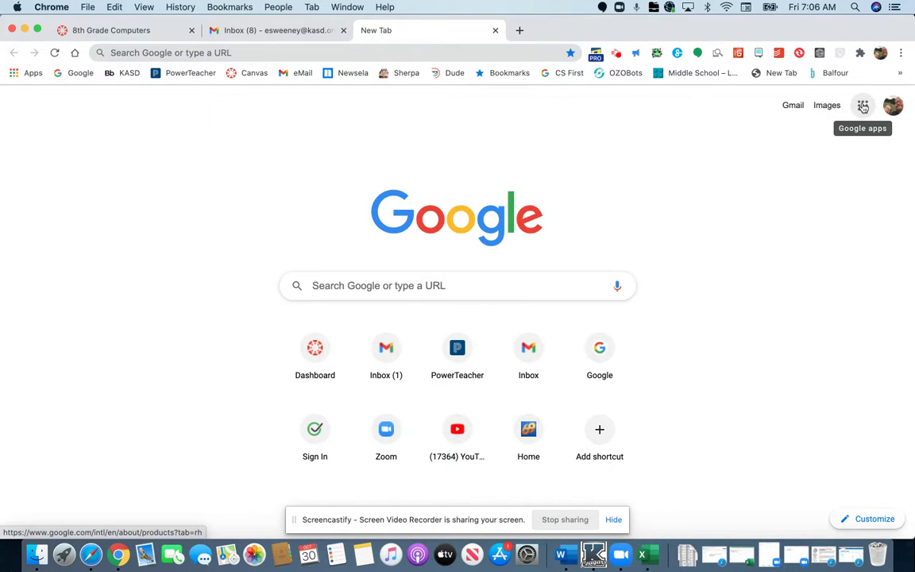
{"action": "left_click", "coordinate": [863, 108]}
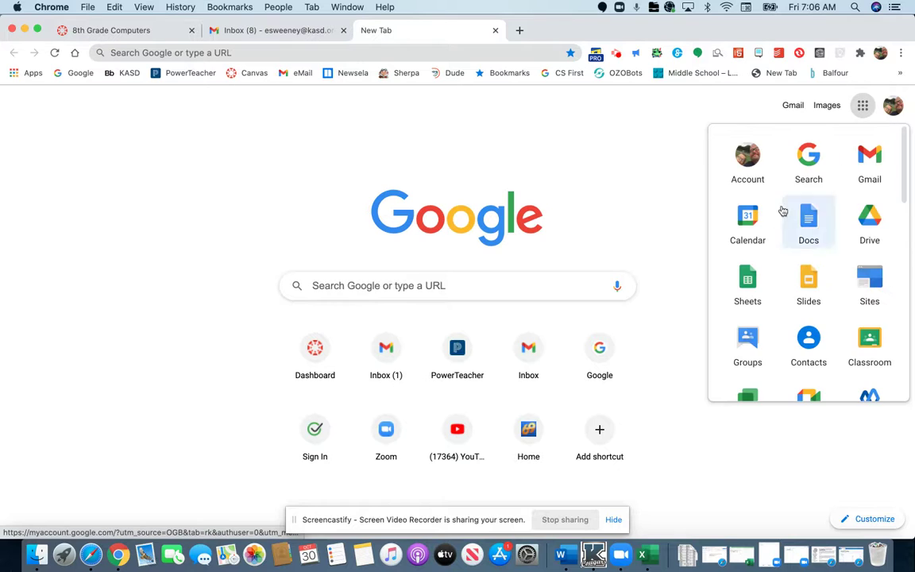
{"action": "left_click", "coordinate": [748, 277]}
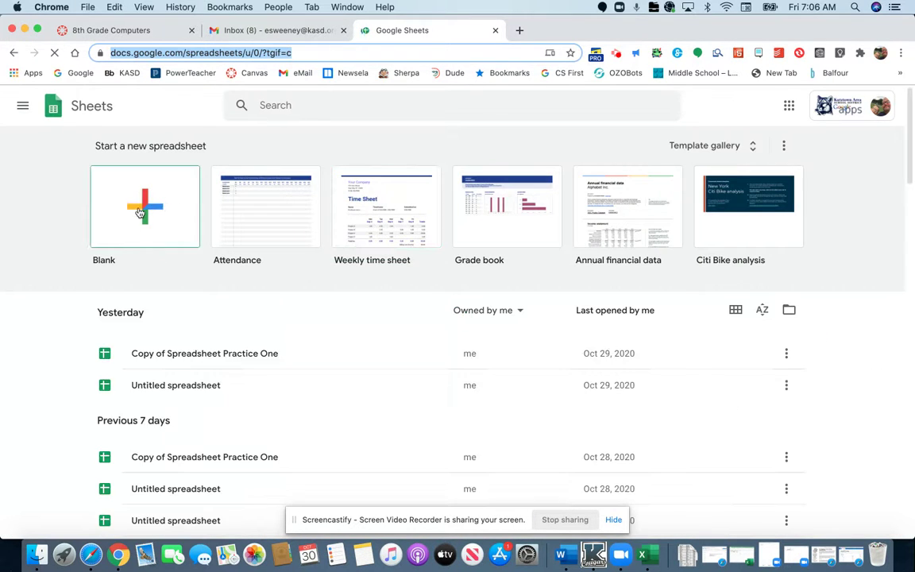
{"action": "left_click", "coordinate": [140, 211]}
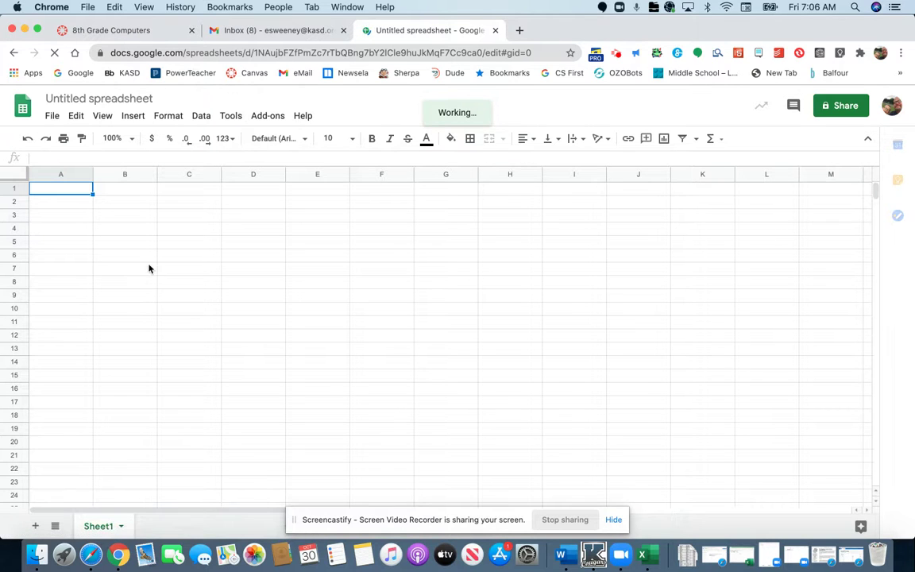
- Add a second worksheet and rename Sheet1 to FirstWorksheet
{"action": "scroll", "coordinate": [567, 372], "scroll_direction": "down", "scroll_amount": 1}
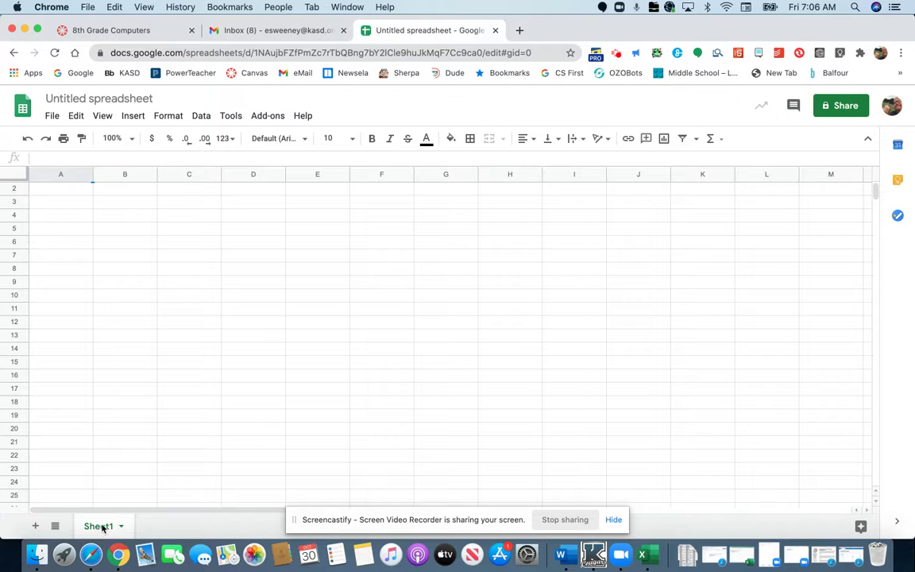
{"action": "left_click", "coordinate": [35, 526]}
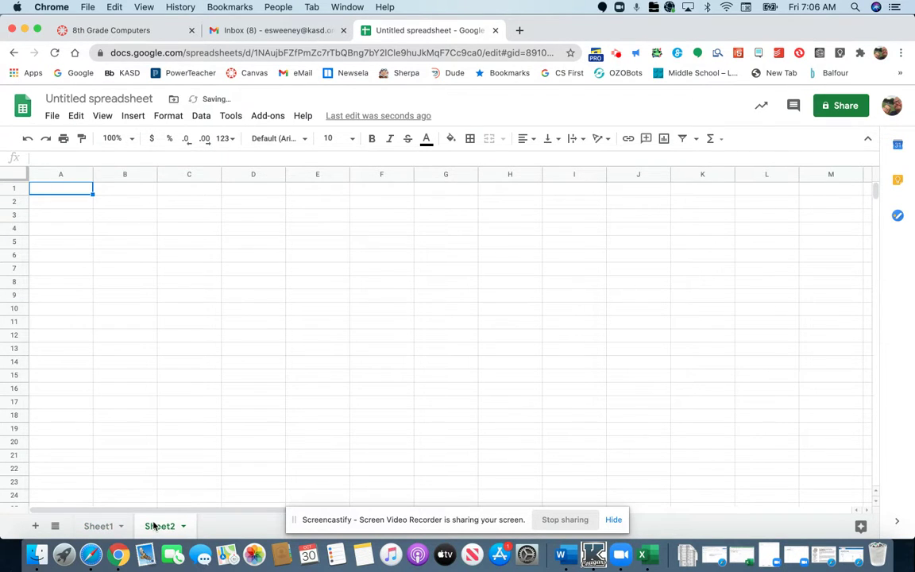
{"action": "left_click", "coordinate": [124, 528]}
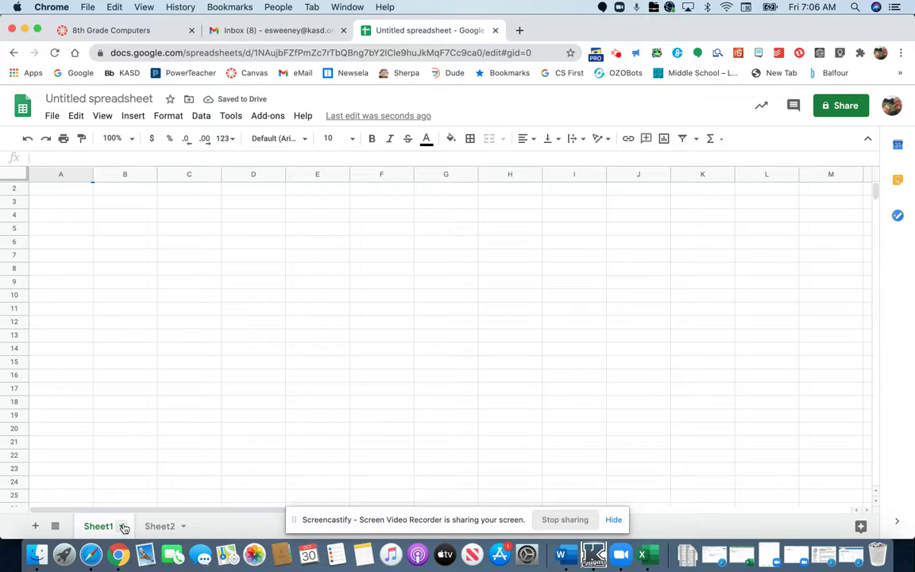
{"action": "left_click", "coordinate": [123, 527]}
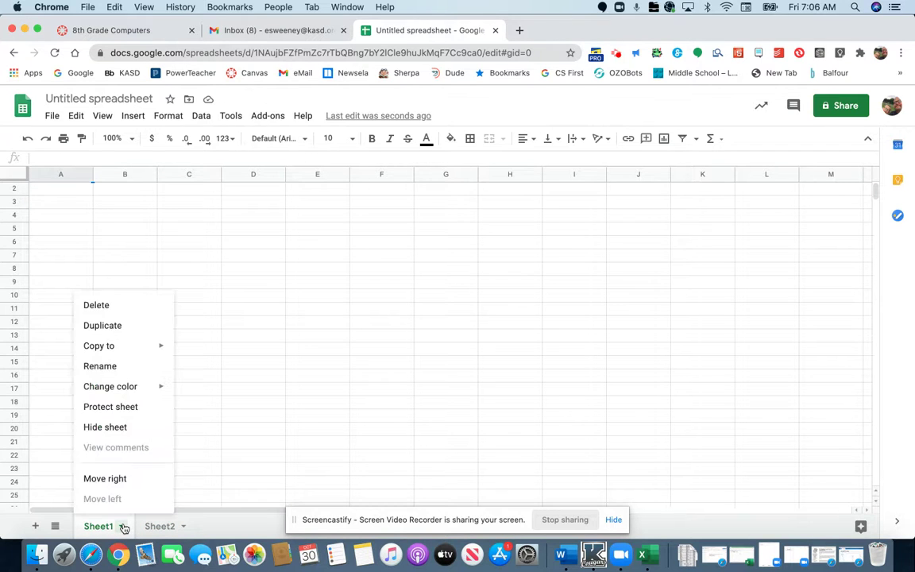
{"action": "left_click", "coordinate": [123, 368]}
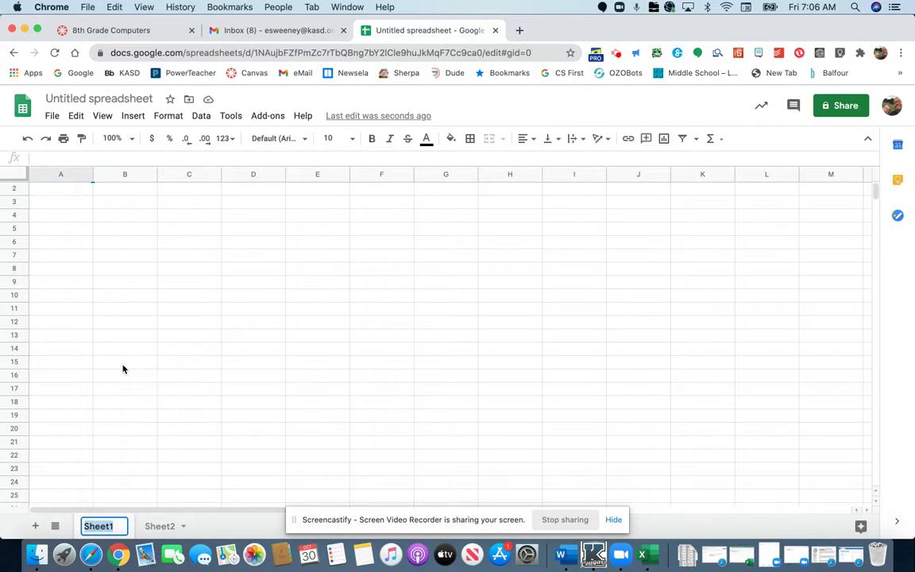
{"action": "type", "text": "FirstWorksheet"}
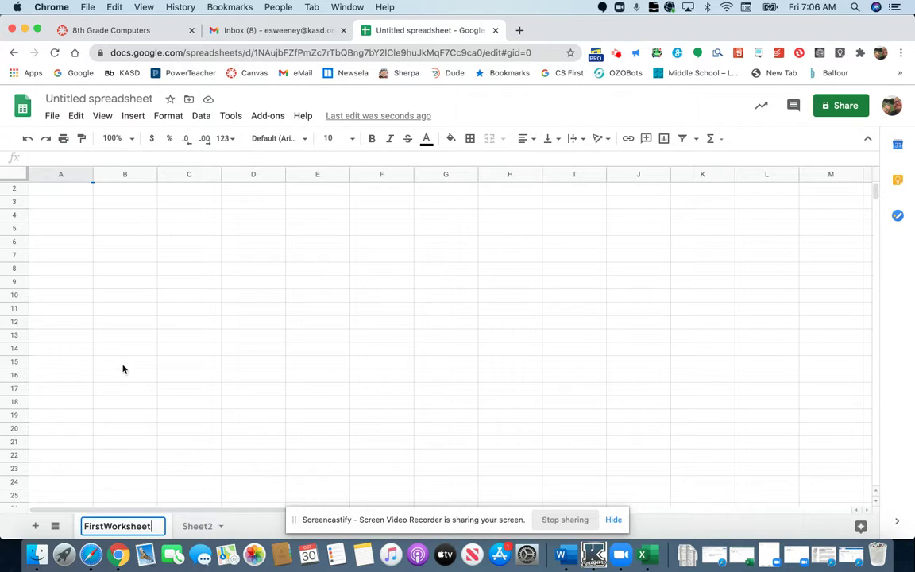
{"action": "left_click", "coordinate": [82, 211]}
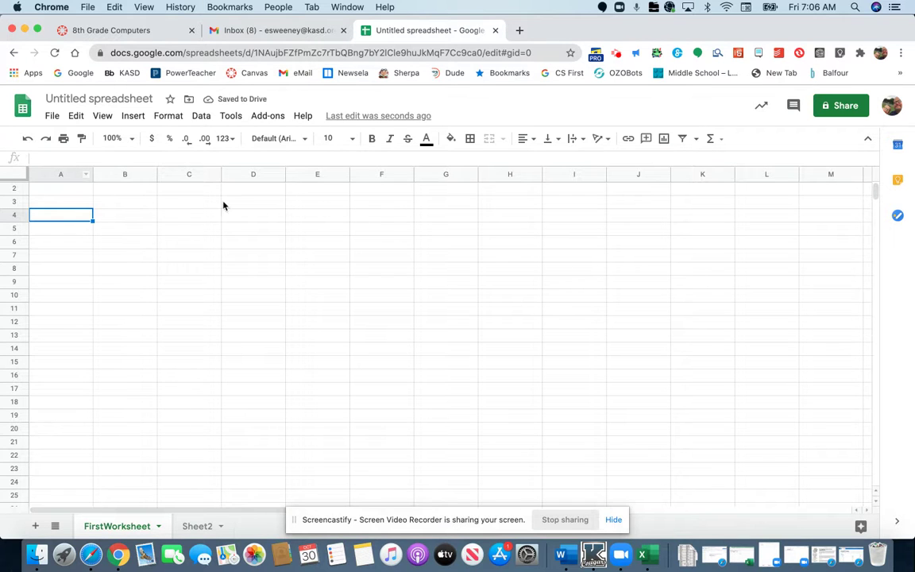
- Enter the headings Grade, Week 1, Week 2 and Week 3 in cells A1 to D1
{"action": "left_click", "coordinate": [66, 189]}
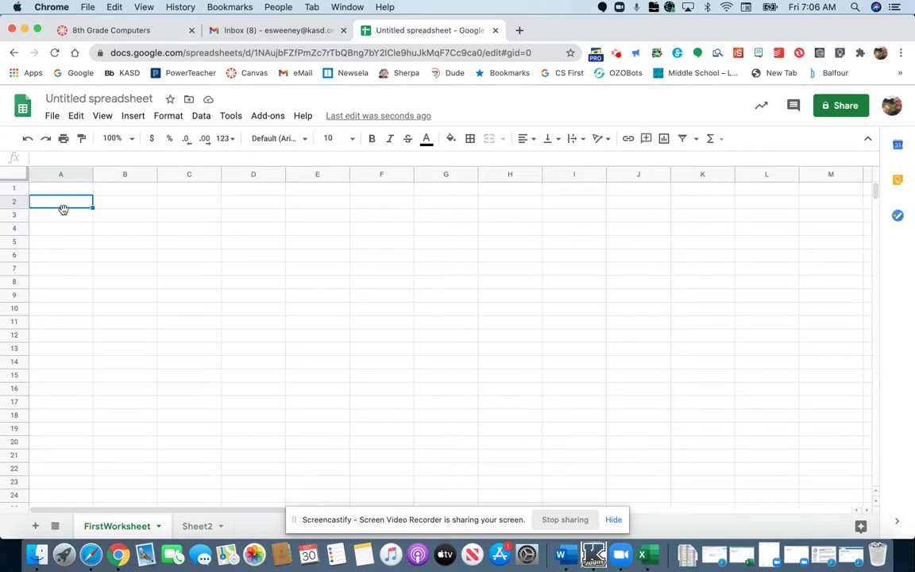
{"action": "scroll", "coordinate": [62, 189], "scroll_direction": "up", "scroll_amount": 1}
{"action": "left_click", "coordinate": [62, 191]}
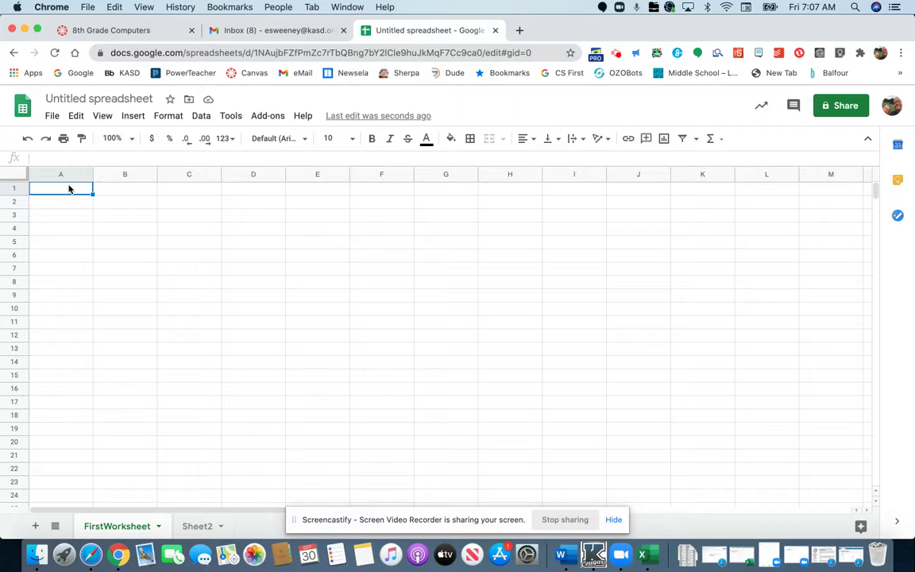
{"action": "type", "text": "Grade"}
{"action": "key", "text": "Tab"}
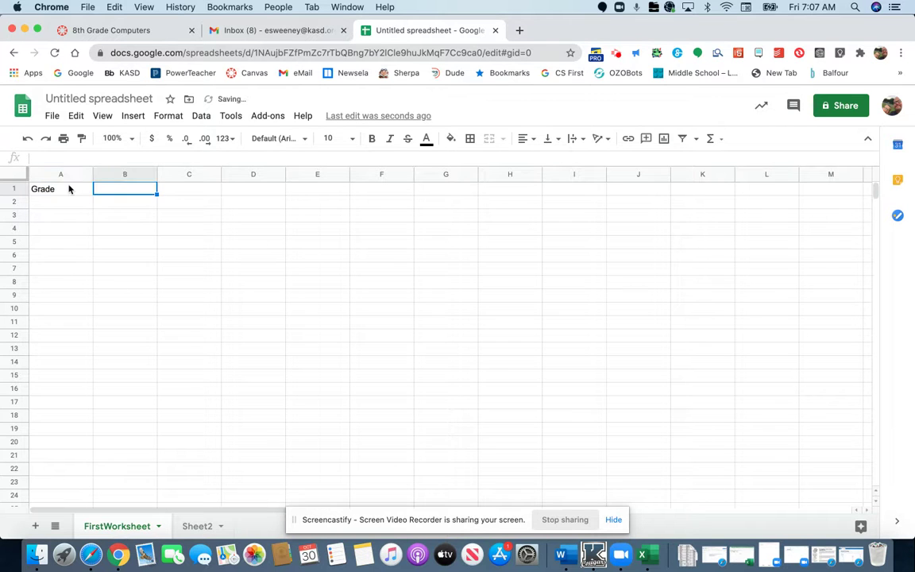
{"action": "type", "text": "Week 1"}
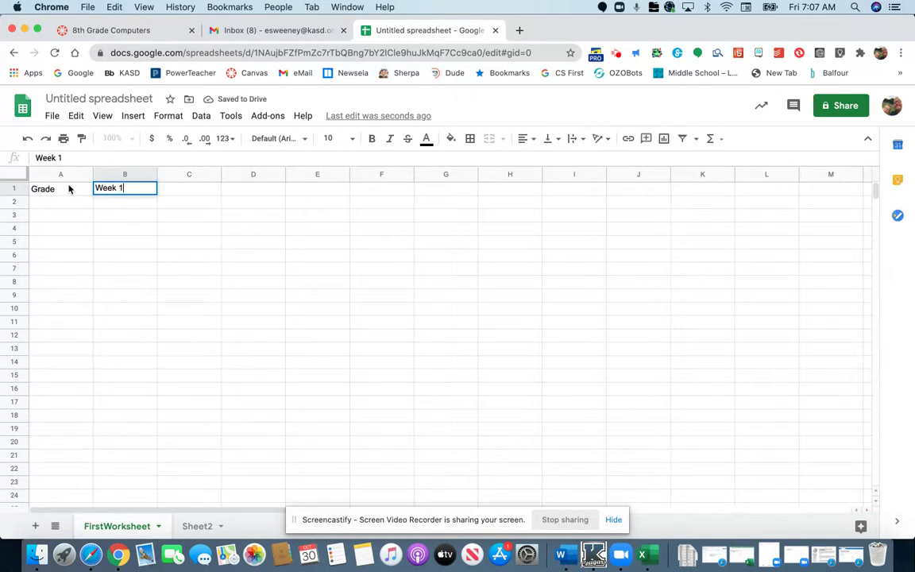
{"action": "key", "text": "Tab"}
{"action": "type", "text": "Week"}
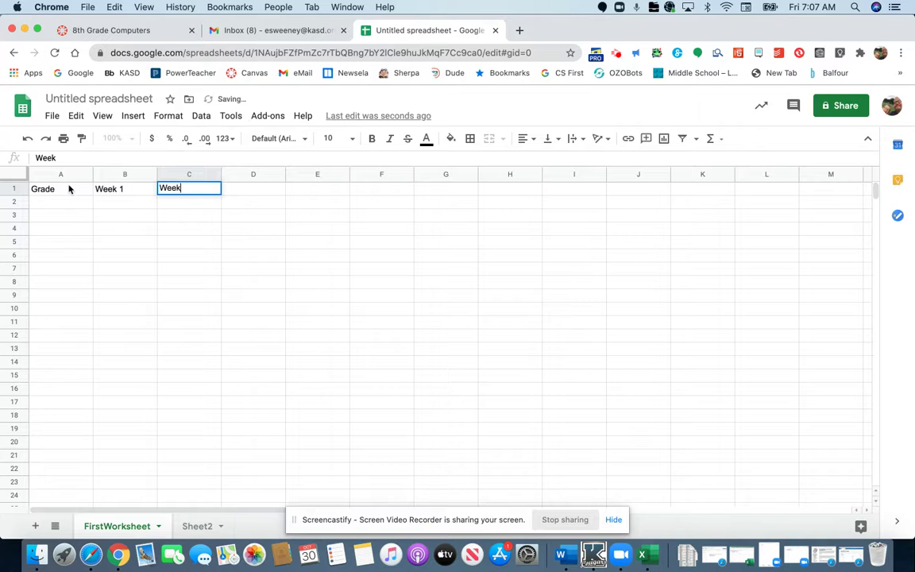
{"action": "type", "text": " 2"}
{"action": "key", "text": "Tab"}
{"action": "type", "text": "W"}
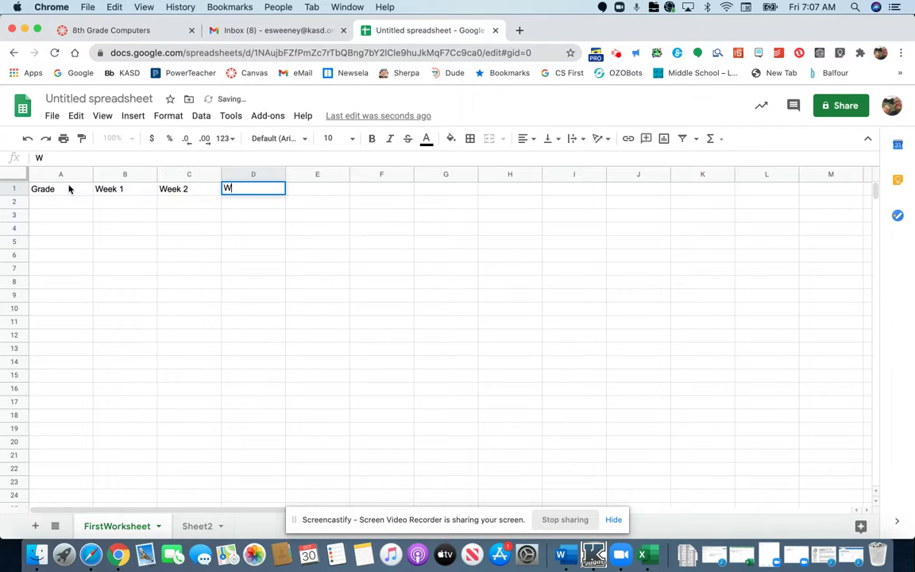
{"action": "type", "text": "eek 3"}
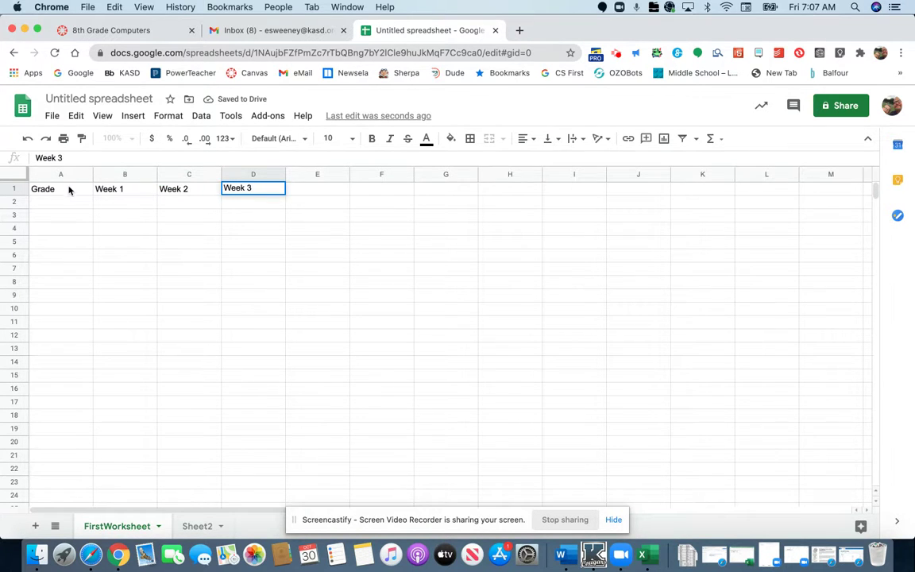
- Enter the grades 6, 7 and 8 in cells A2 to A4 under the Grade heading
{"action": "left_click", "coordinate": [42, 203]}
{"action": "type", "text": "6"}
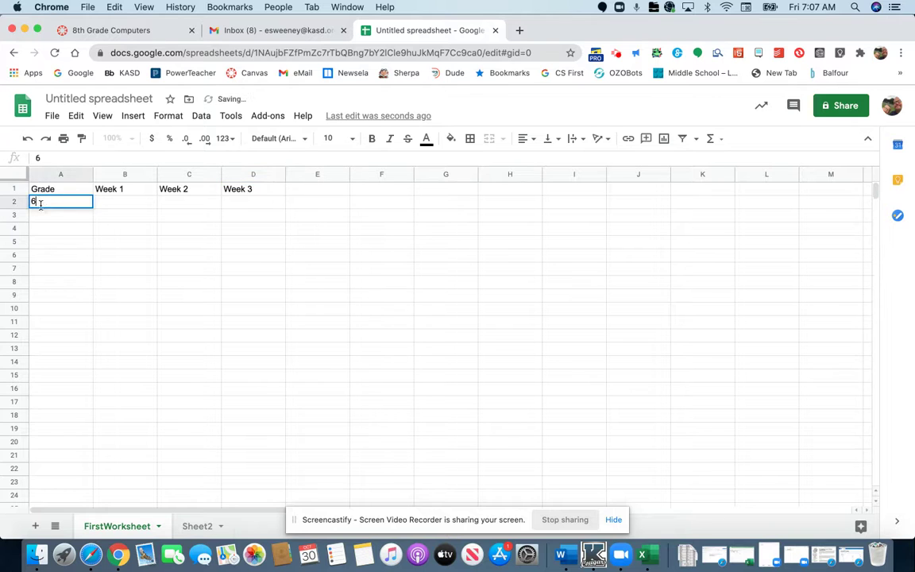
{"action": "left_click", "coordinate": [44, 220]}
{"action": "type", "text": "7"}
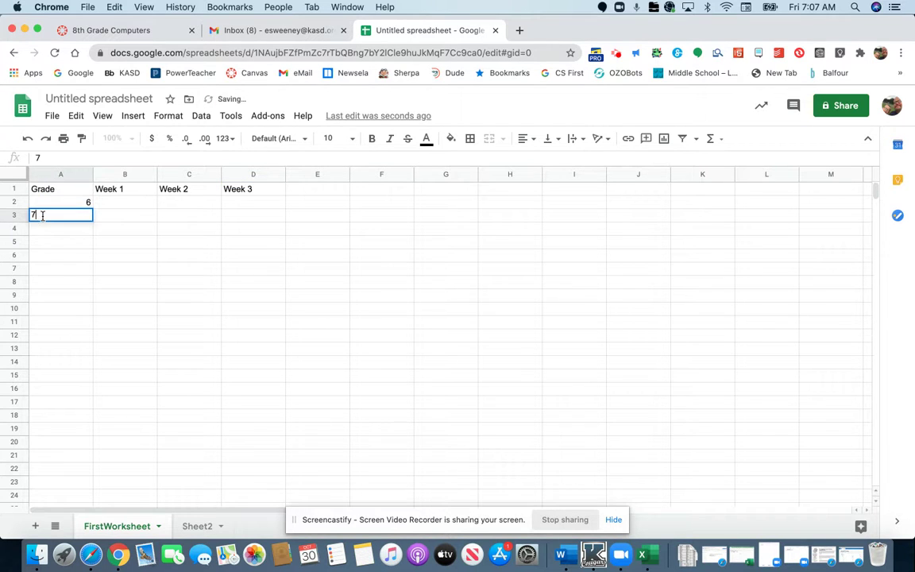
{"action": "left_click", "coordinate": [45, 229]}
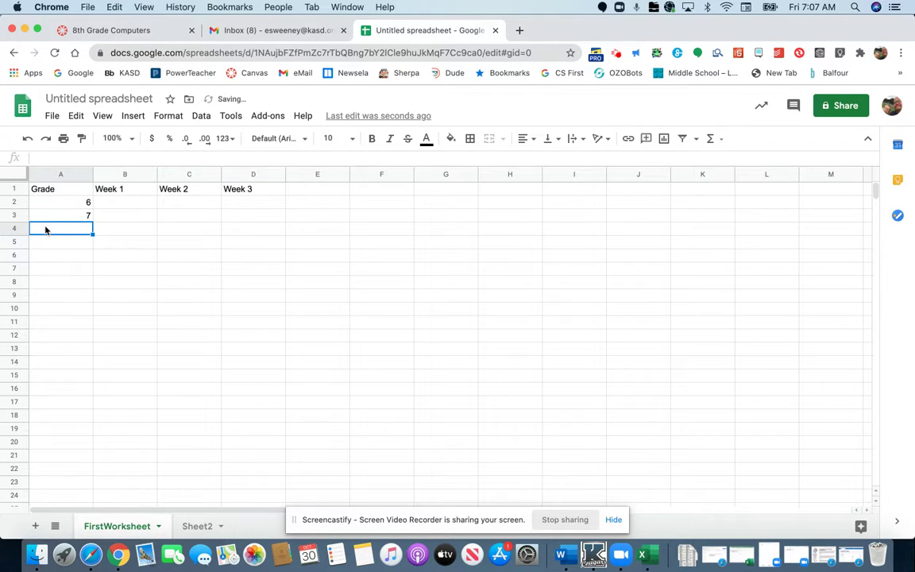
{"action": "type", "text": "8"}
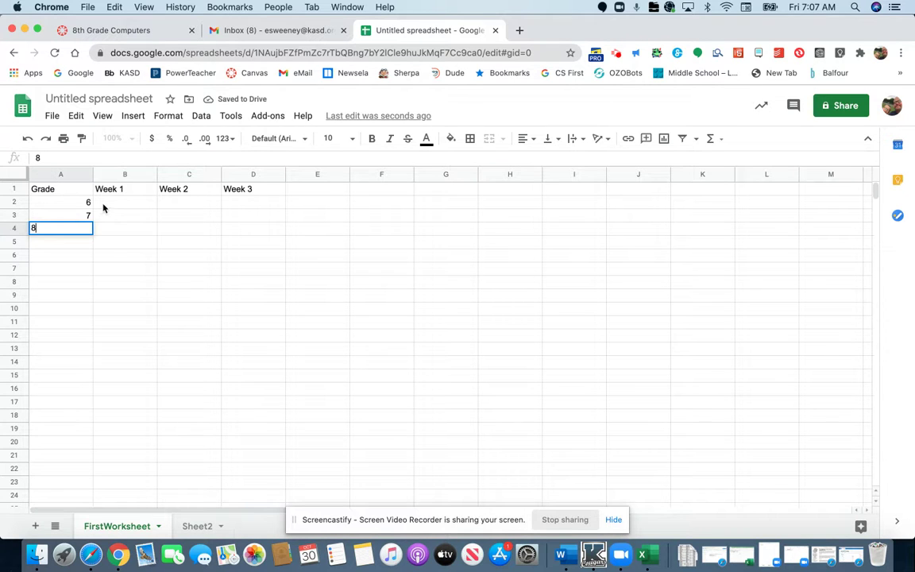
- Fill in 450 for Week 1, Week 2 and Week 3 in the grade 6 row
{"action": "left_click", "coordinate": [107, 204]}
{"action": "type", "text": "450"}
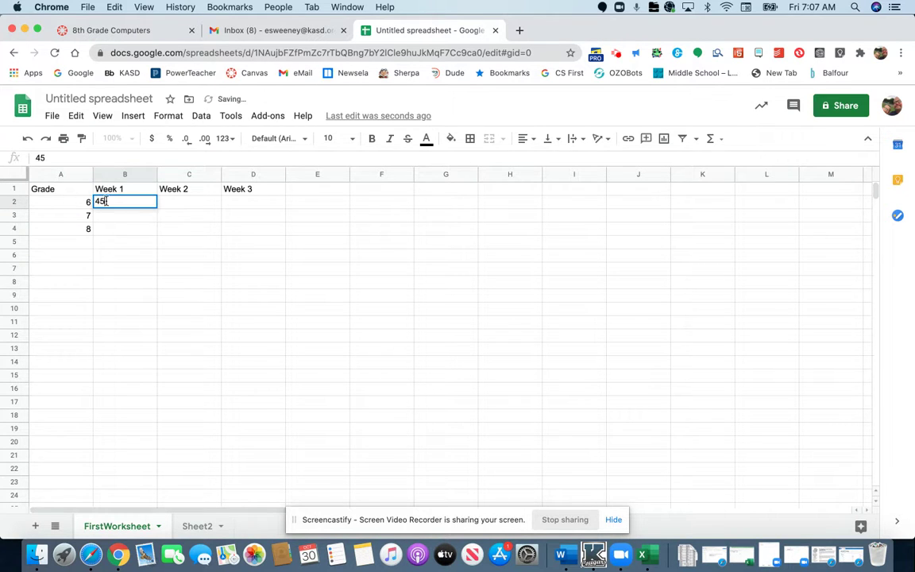
{"action": "key", "text": "Tab"}
{"action": "type", "text": "450"}
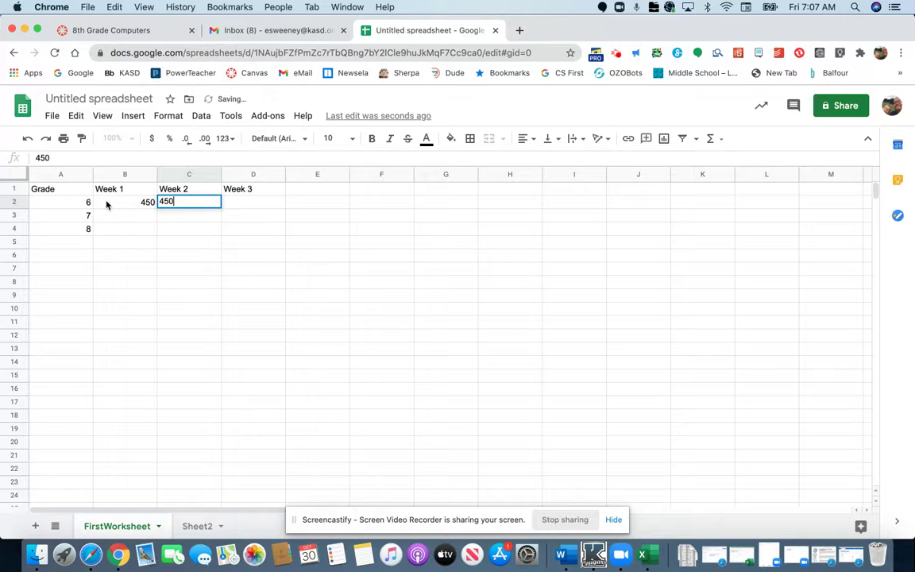
{"action": "key", "text": "Tab"}
{"action": "type", "text": "450"}
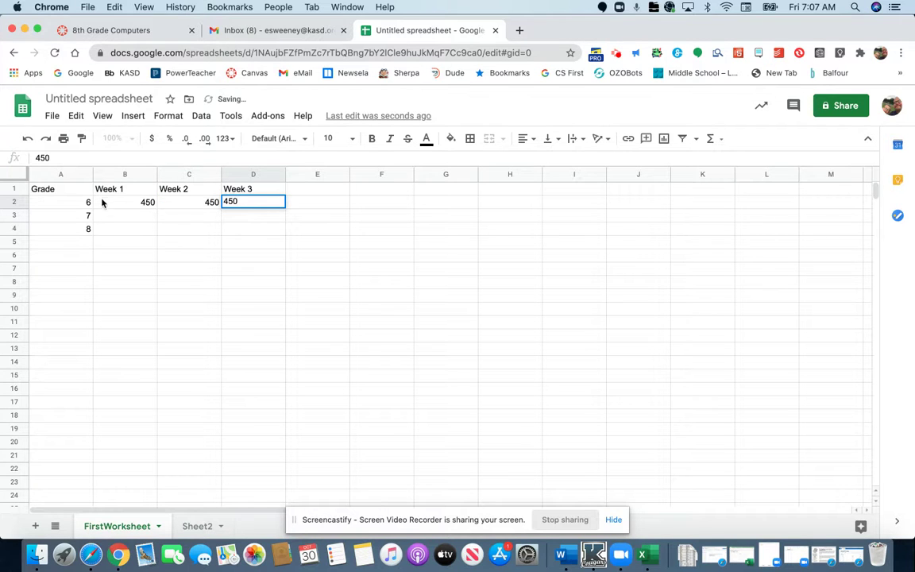
- Fill in the grade 7 row with 550 for Week 1, 550 for Week 2 and 650 for Week 3
{"action": "left_click", "coordinate": [107, 204]}
{"action": "left_click", "coordinate": [108, 216]}
{"action": "type", "text": "550"}
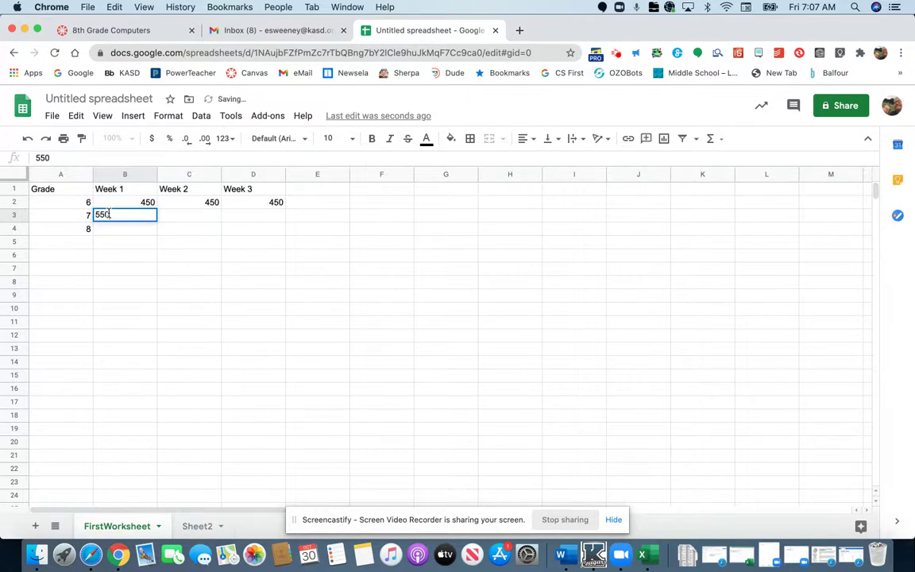
{"action": "key", "text": "Tab"}
{"action": "type", "text": "550"}
{"action": "key", "text": "Tab"}
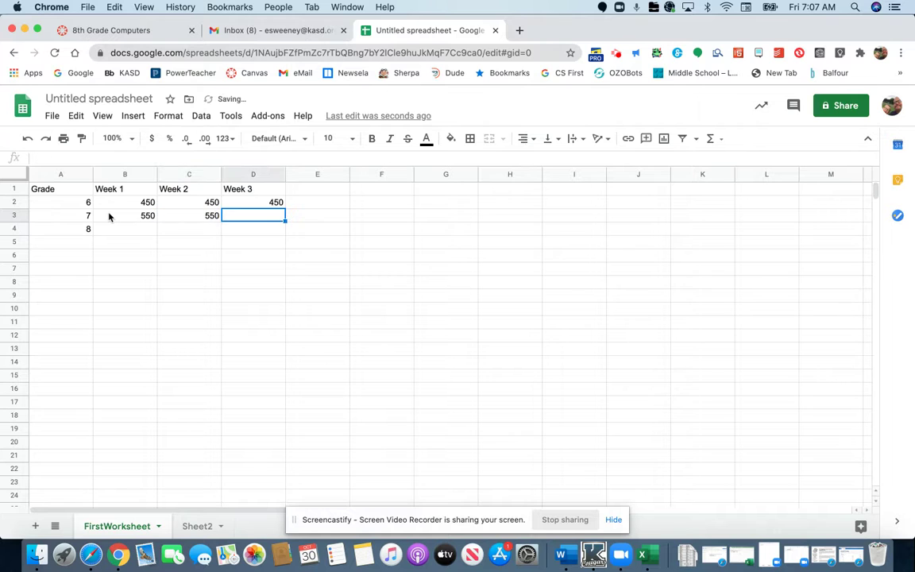
{"action": "type", "text": "650"}
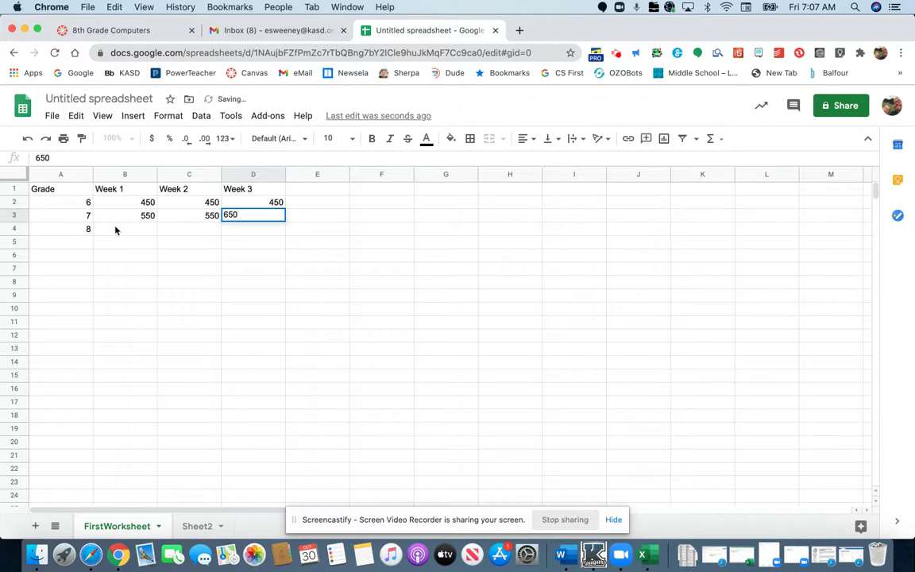
- Fill in the grade 8 row with 540 for Week 1, 589 for Week 2 and 908 for Week 3
{"action": "left_click", "coordinate": [118, 226]}
{"action": "type", "text": "540"}
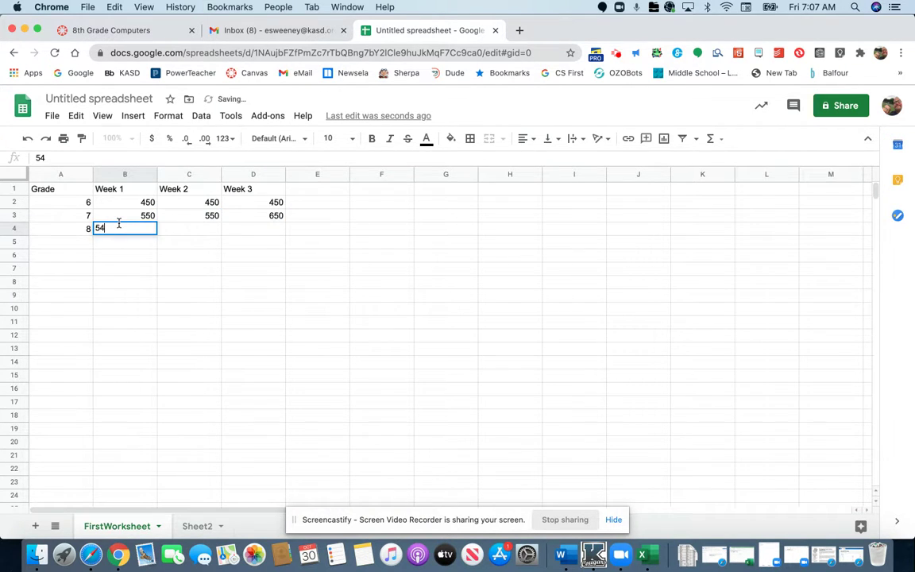
{"action": "key", "text": "Tab"}
{"action": "type", "text": "589"}
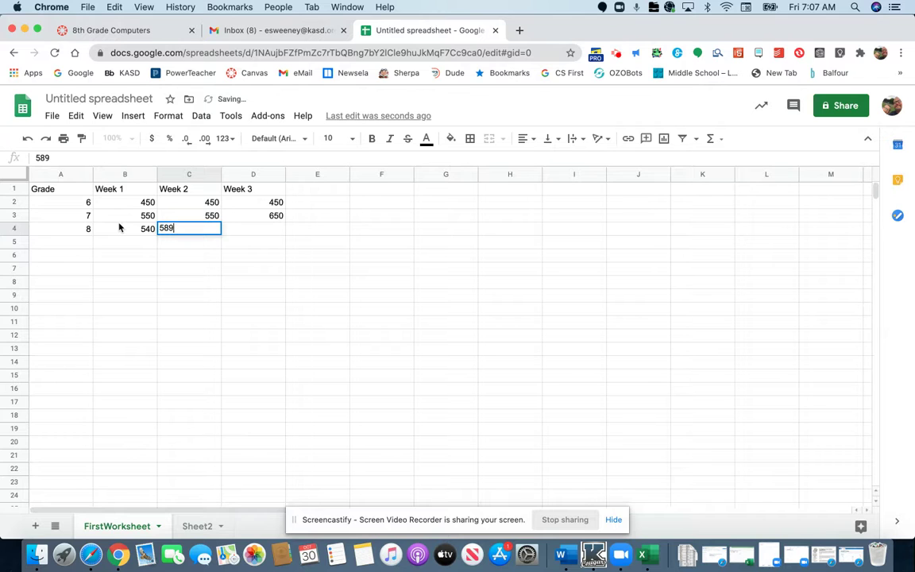
{"action": "key", "text": "Tab"}
{"action": "type", "text": "908"}
- Add the heading Total in cell E1
{"action": "left_click", "coordinate": [300, 190]}
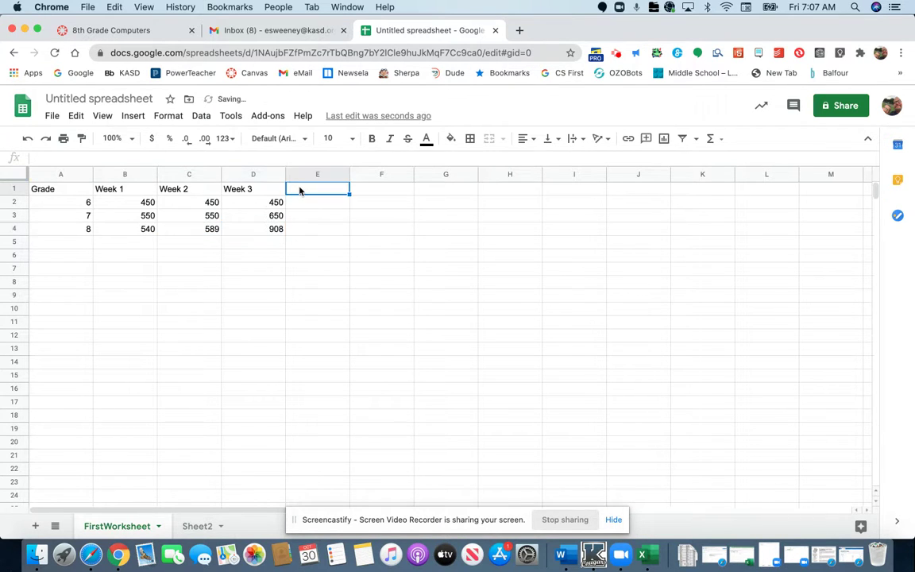
{"action": "type", "text": "Total"}
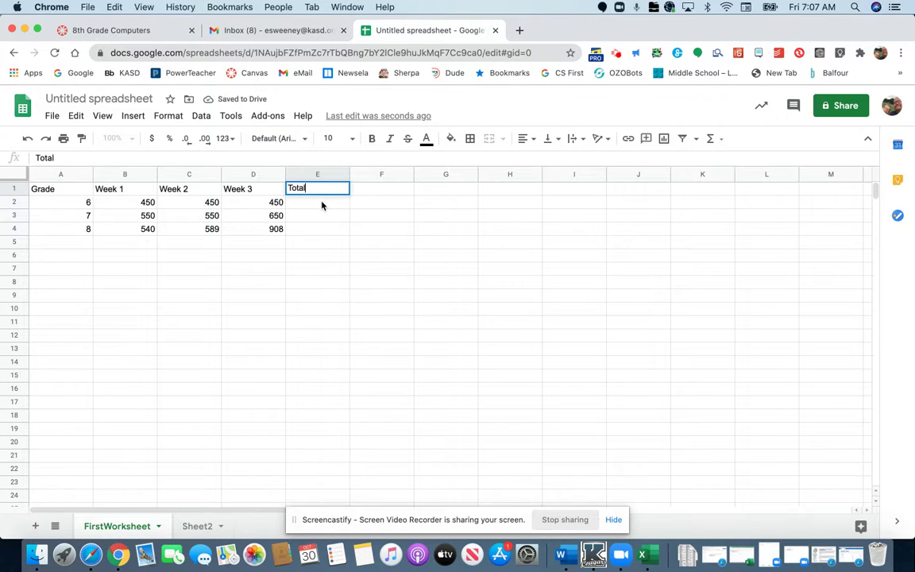
{"action": "key", "text": "Return"}
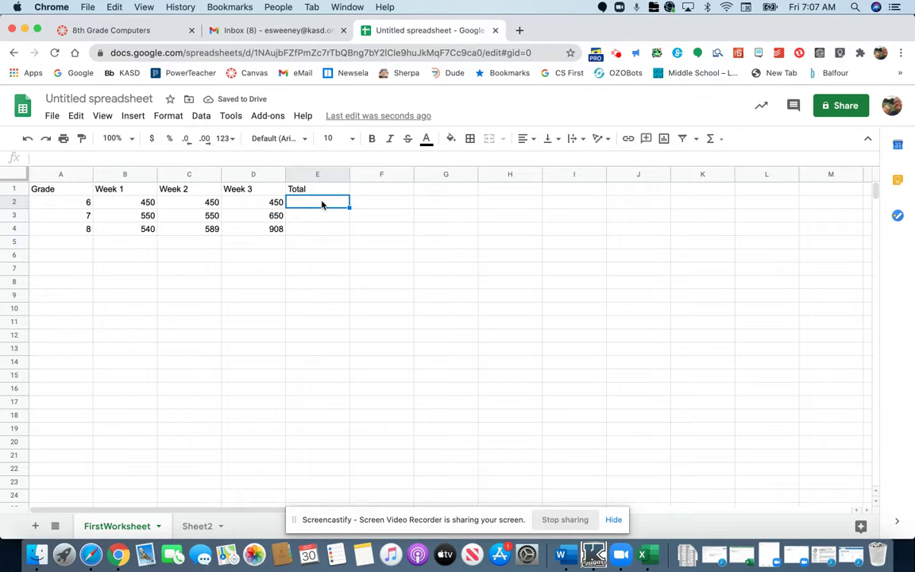
- Calculate the grade 6 total in E2 by adding the three week cells with the formula =(b2+c2+d2)
{"action": "type", "text": "=("}
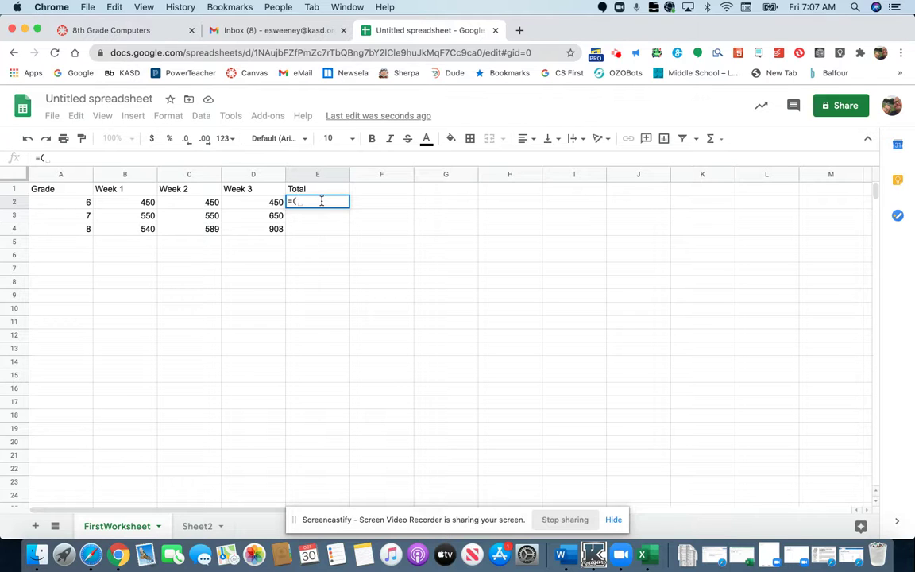
{"action": "type", "text": "b2"}
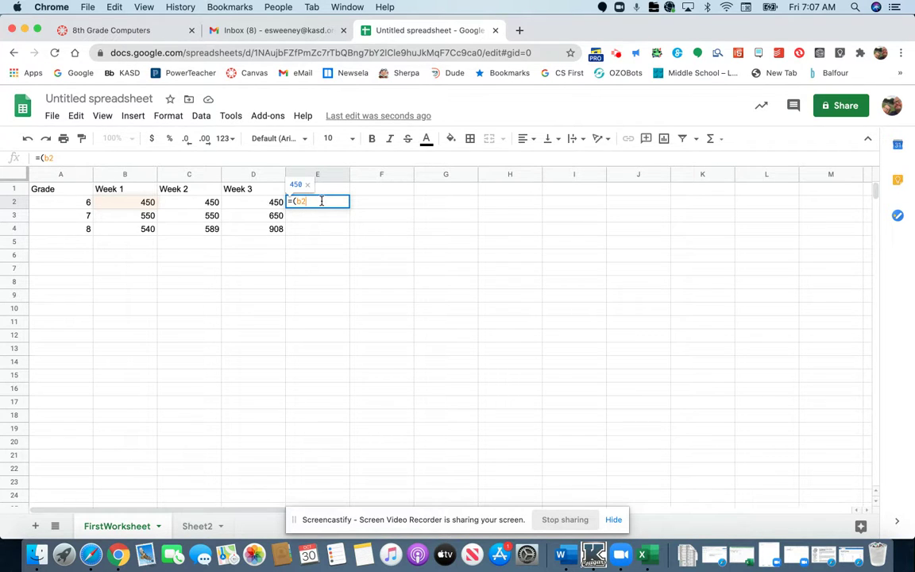
{"action": "type", "text": "+"}
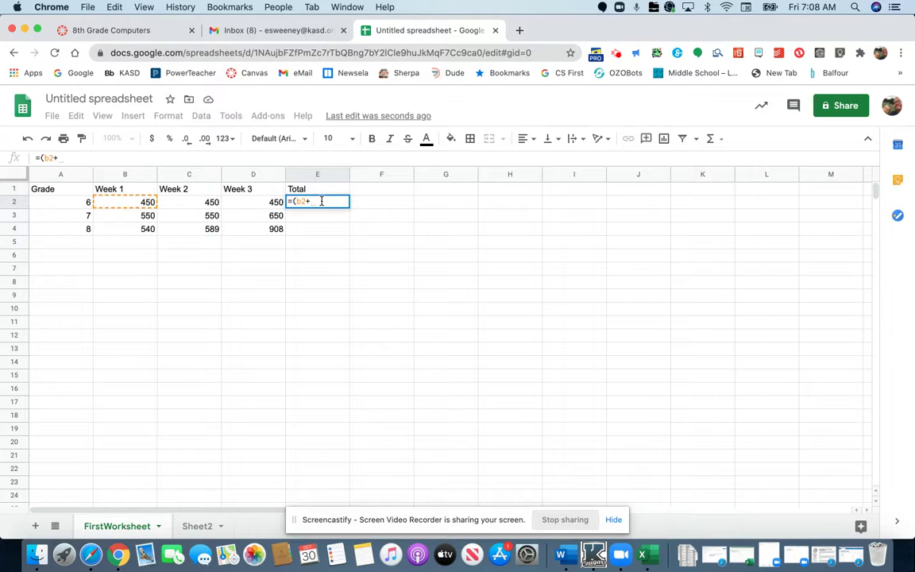
{"action": "type", "text": "c2+d2)"}
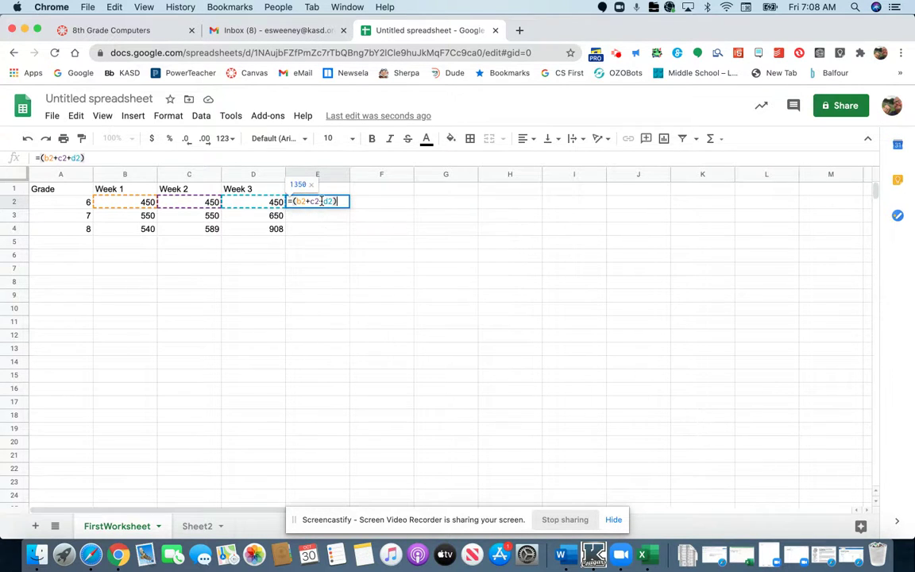
{"action": "key", "text": "Return"}
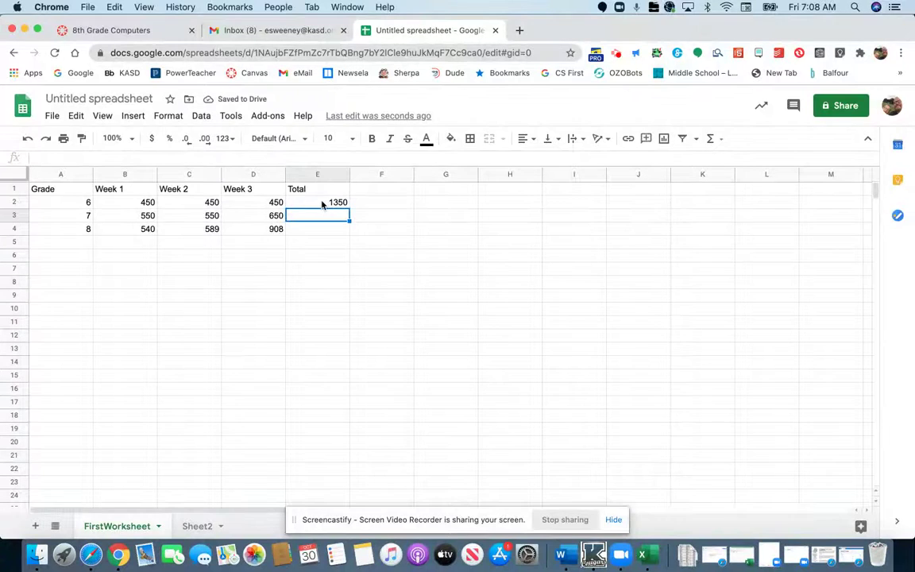
- Calculate the grade 7 total in E3 with the formula =sum(b3:d3)
{"action": "type", "text": "=sum("}
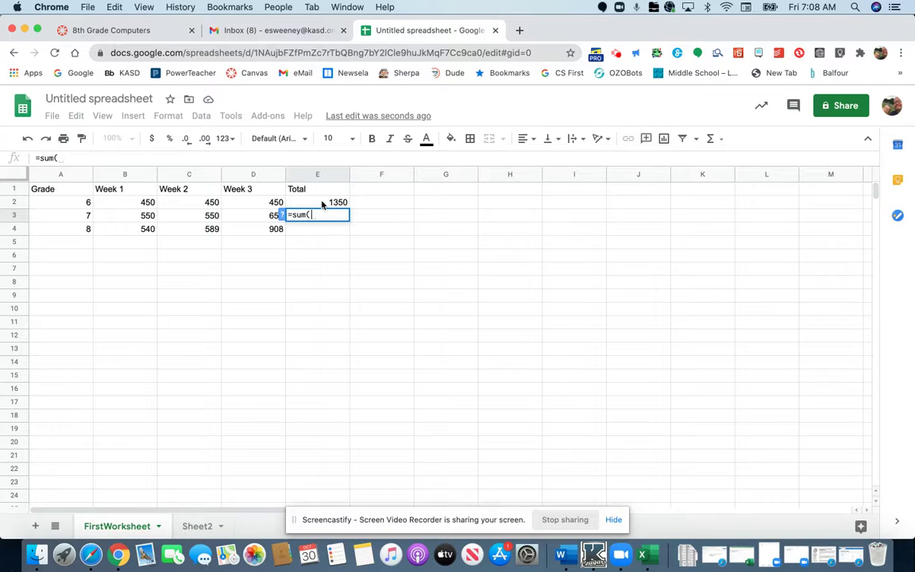
{"action": "type", "text": "b3"}
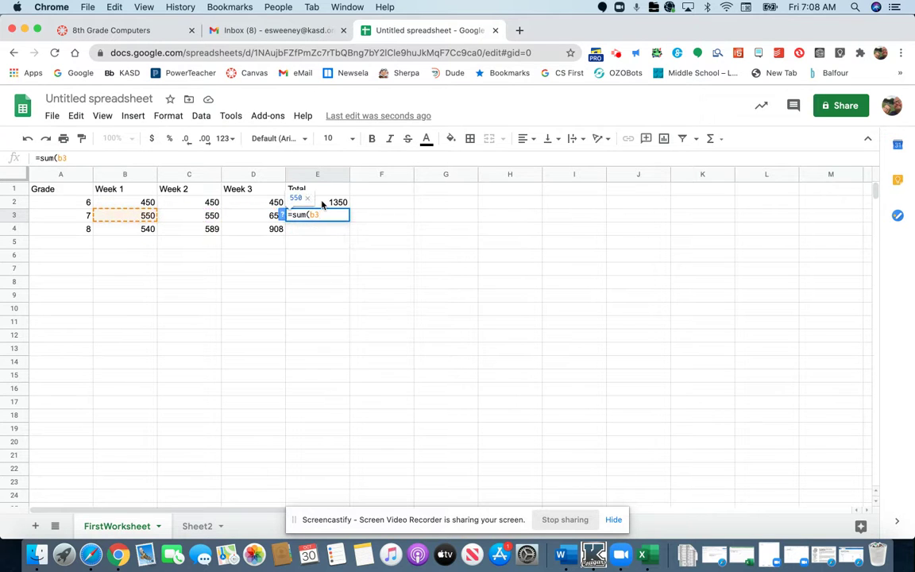
{"action": "type", "text": ":"}
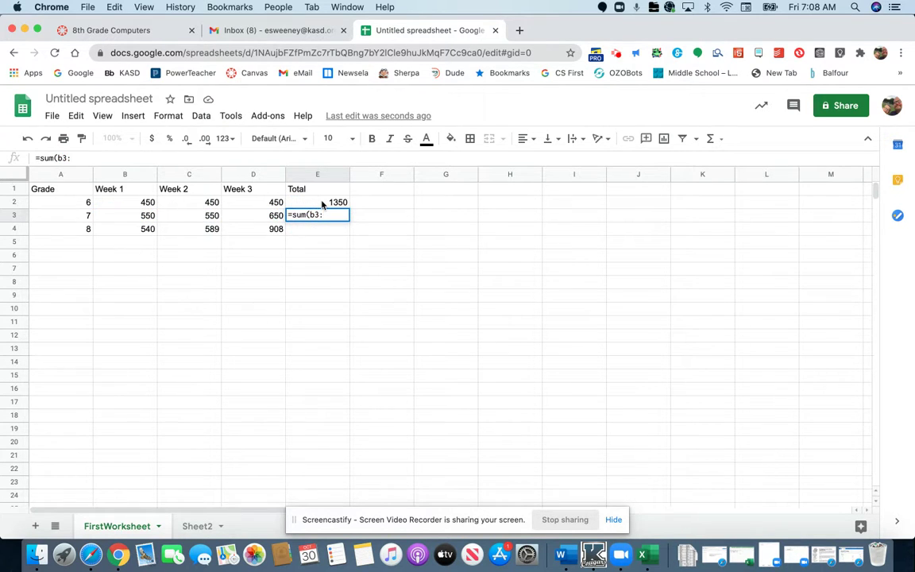
{"action": "type", "text": "d3)"}
{"action": "key", "text": "Return"}
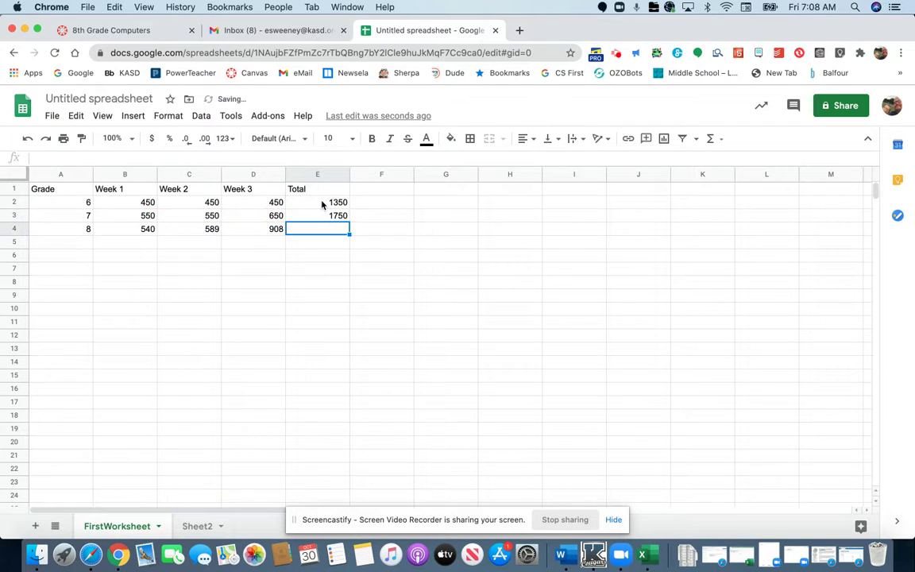
- Calculate the grade 8 total in E4 with a sum formula over the range B4:D4
{"action": "type", "text": "=sum("}
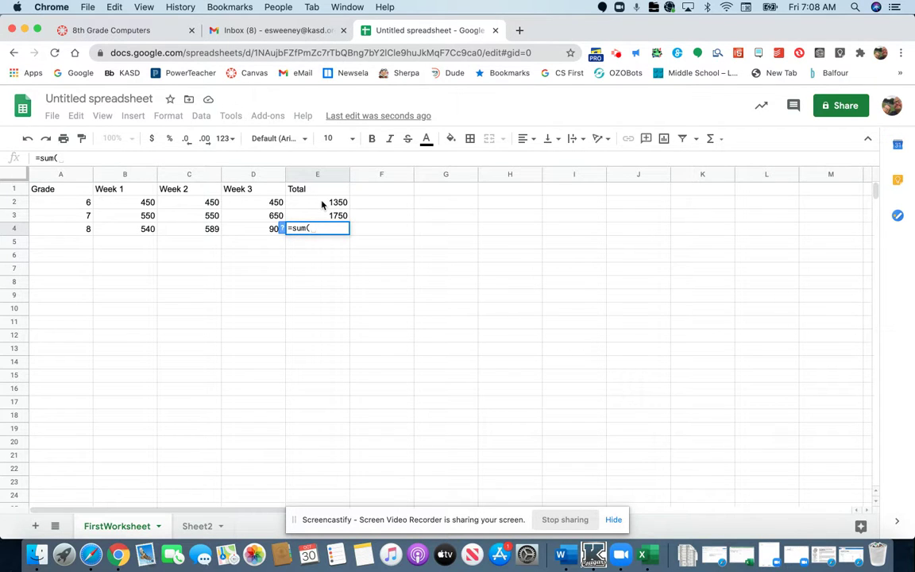
{"action": "left_click", "coordinate": [143, 229]}
{"action": "left_click_drag", "start_coordinate": [169, 230], "coordinate": [262, 230]}
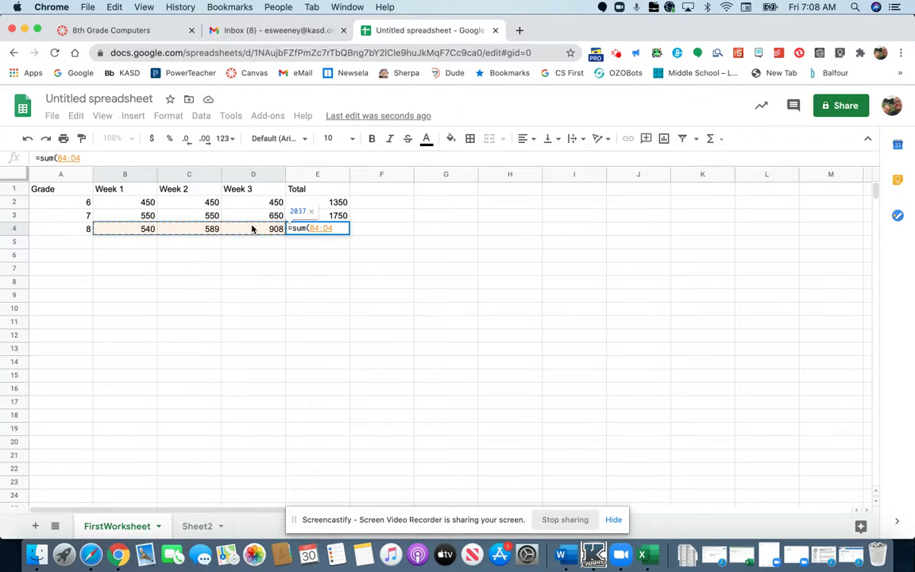
{"action": "key", "text": "Return"}
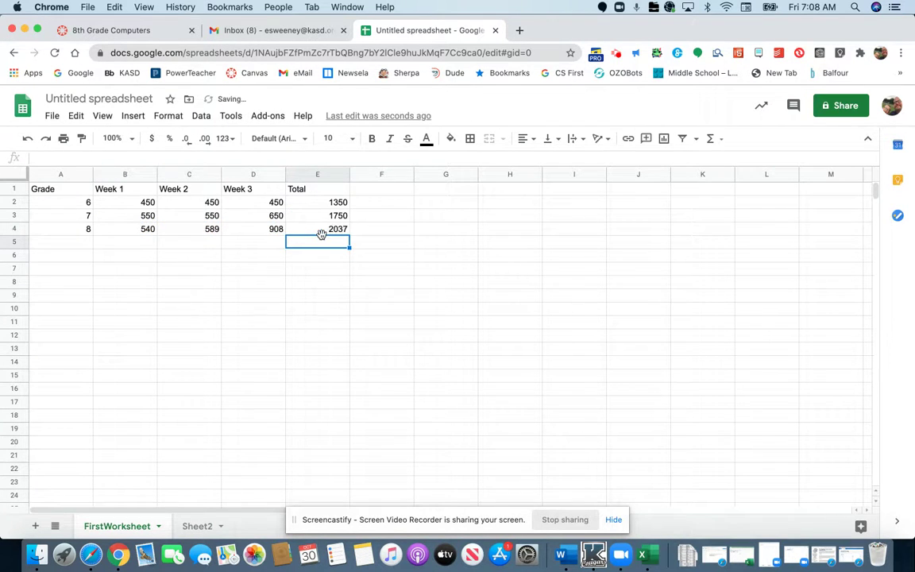
- Label cell A6 Grand Total and add up the grade totals in B6 with =sum(E2:E4)
{"action": "left_click", "coordinate": [77, 258]}
{"action": "type", "text": "Grand Total"}
{"action": "left_click", "coordinate": [131, 256]}
{"action": "type", "text": "=sum"}
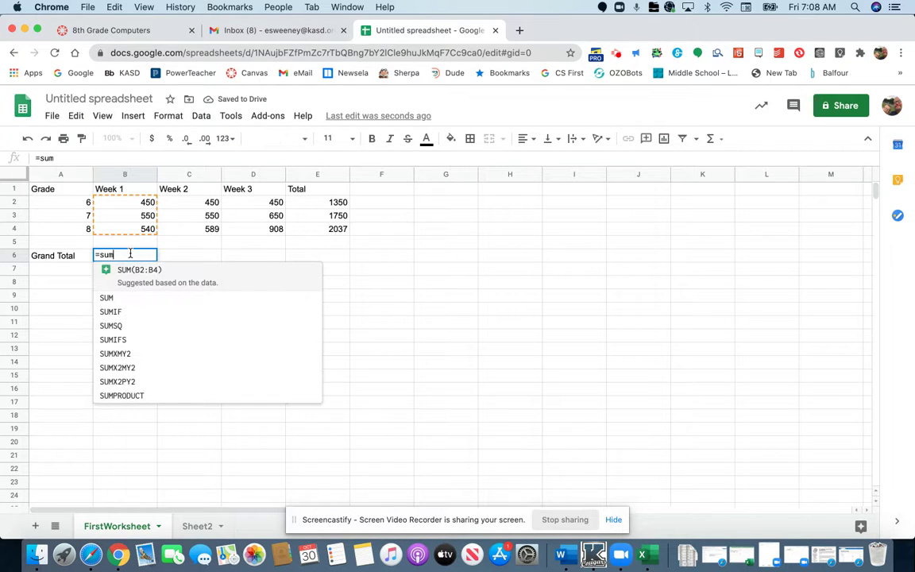
{"action": "type", "text": "("}
{"action": "left_click_drag", "start_coordinate": [310, 204], "coordinate": [309, 236]}
{"action": "type", "text": ")"}
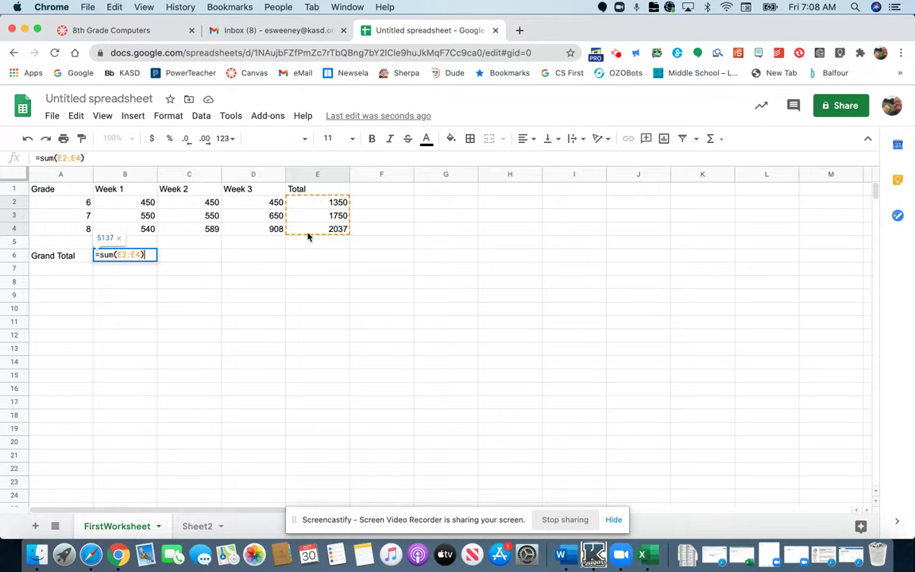
{"action": "key", "text": "Return"}
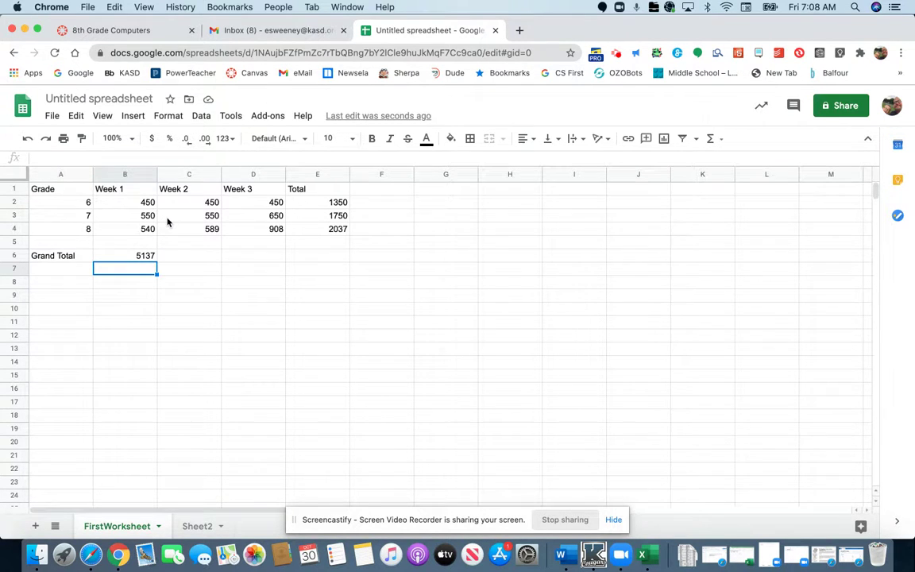
- Center the contents of the table range A1:E4 horizontally
{"action": "left_click_drag", "start_coordinate": [72, 186], "coordinate": [312, 238]}
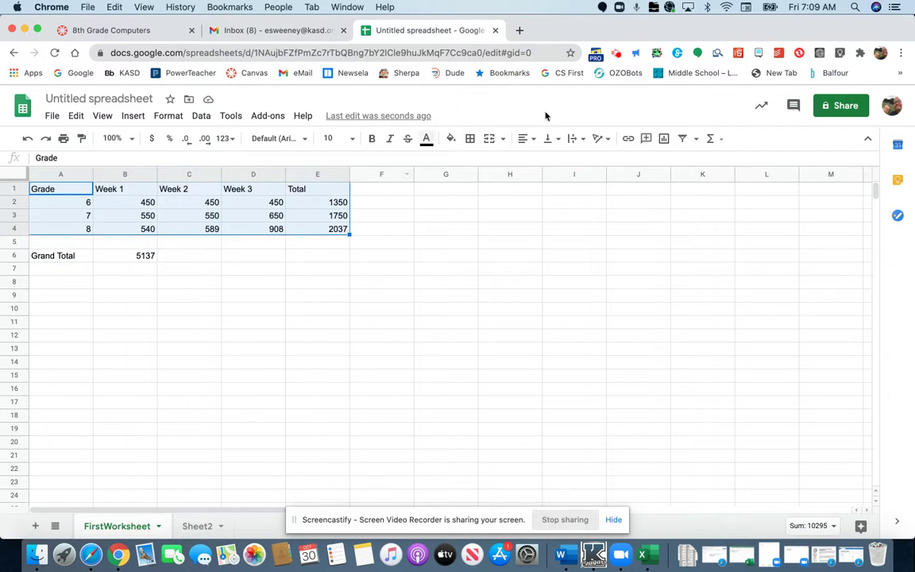
{"action": "left_click", "coordinate": [527, 138]}
{"action": "left_click", "coordinate": [540, 159]}
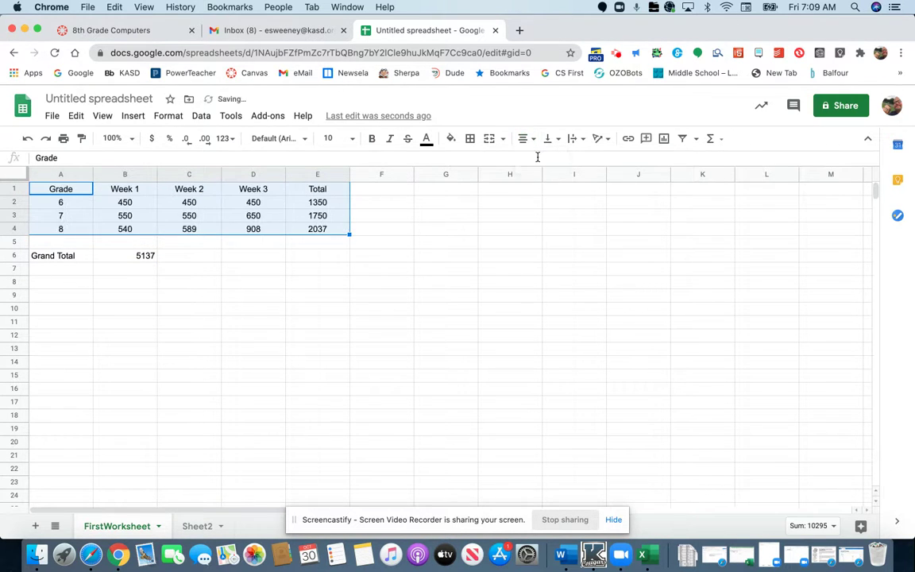
{"action": "left_click", "coordinate": [238, 308]}
- Make the whole header row 1 bold
{"action": "left_click", "coordinate": [16, 188]}
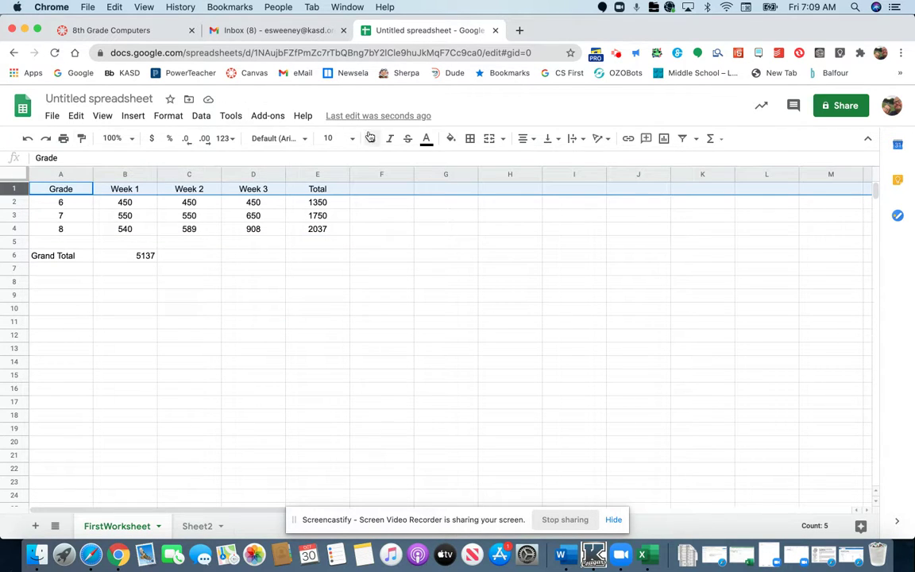
{"action": "key", "text": "super+b"}
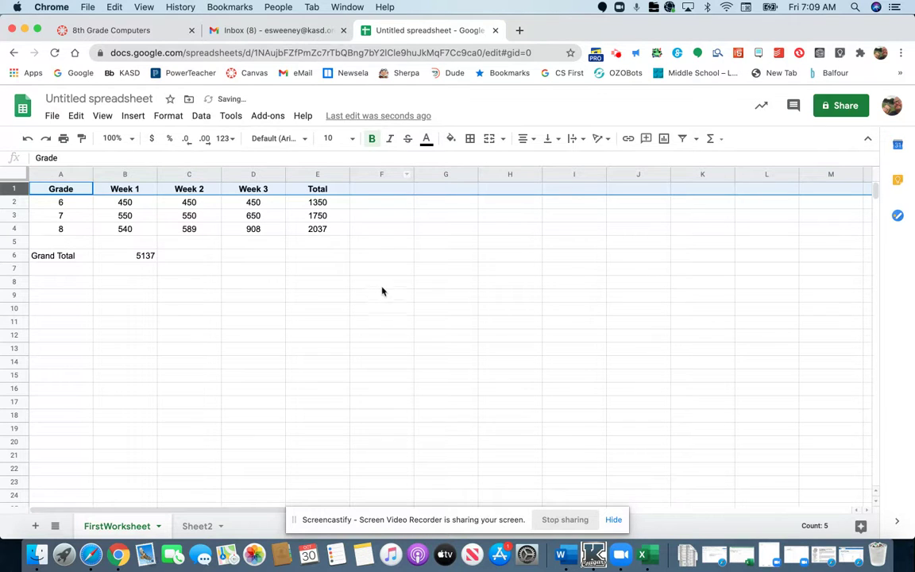
{"action": "left_click", "coordinate": [332, 314]}
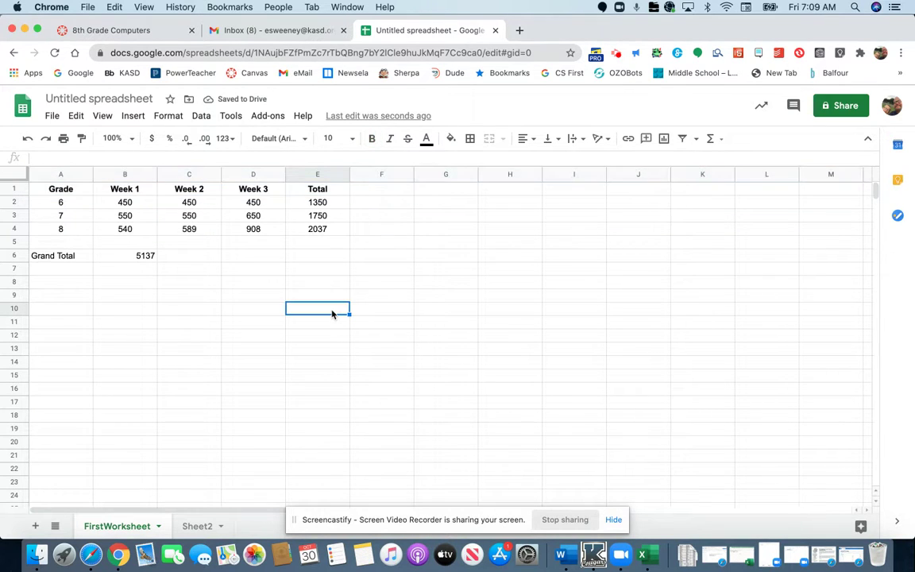